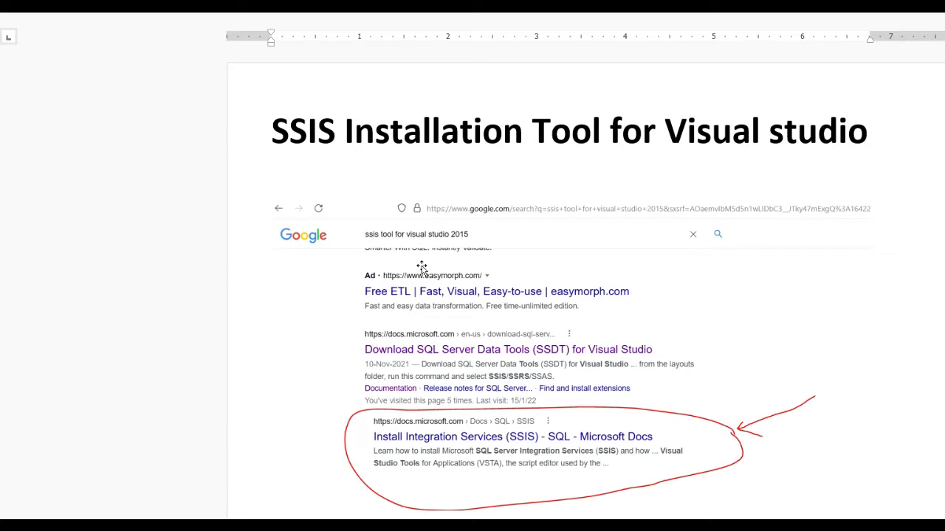
Scroll through the Word notes past the SSDTSetup.exe and Downloads screenshots.
scroll(421, 267, "down", 1)
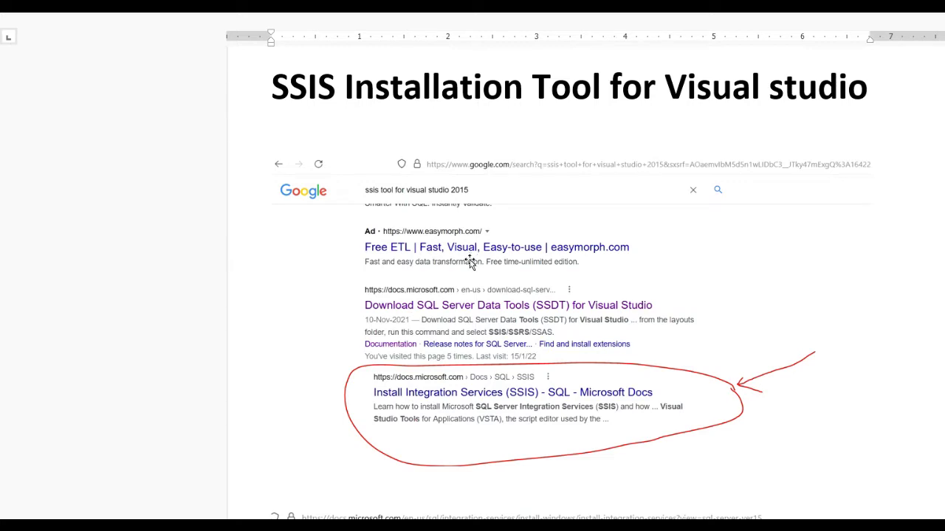
scroll(469, 263, "down", 1)
scroll(469, 264, "down", 1)
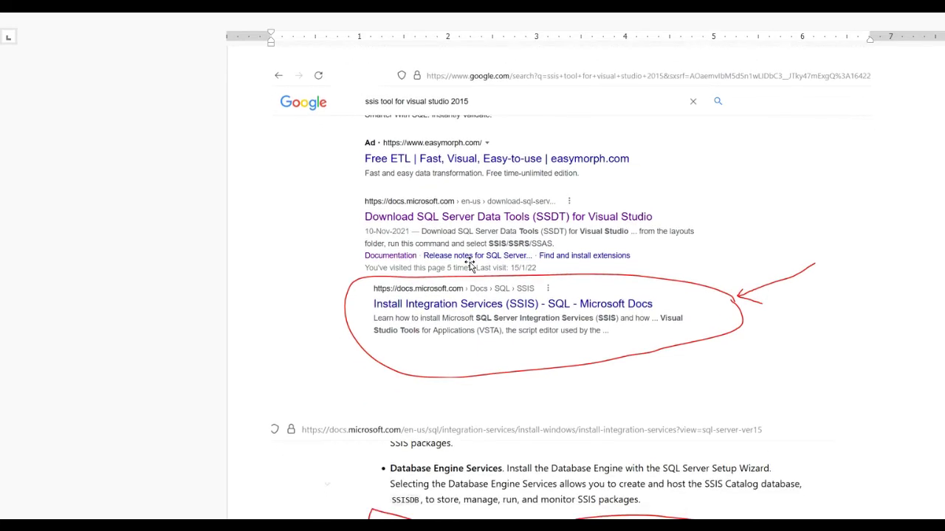
scroll(470, 264, "down", 1)
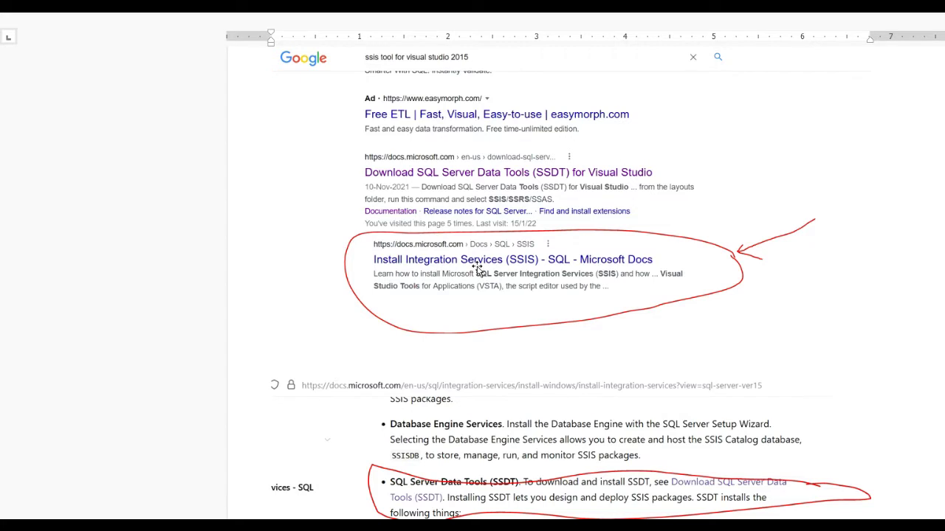
scroll(478, 270, "down", 1)
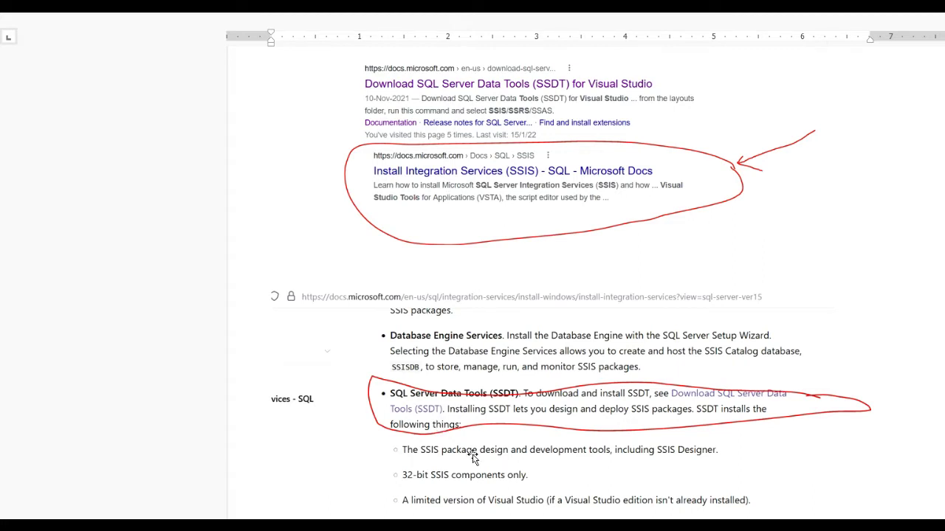
scroll(452, 420, "down", 1)
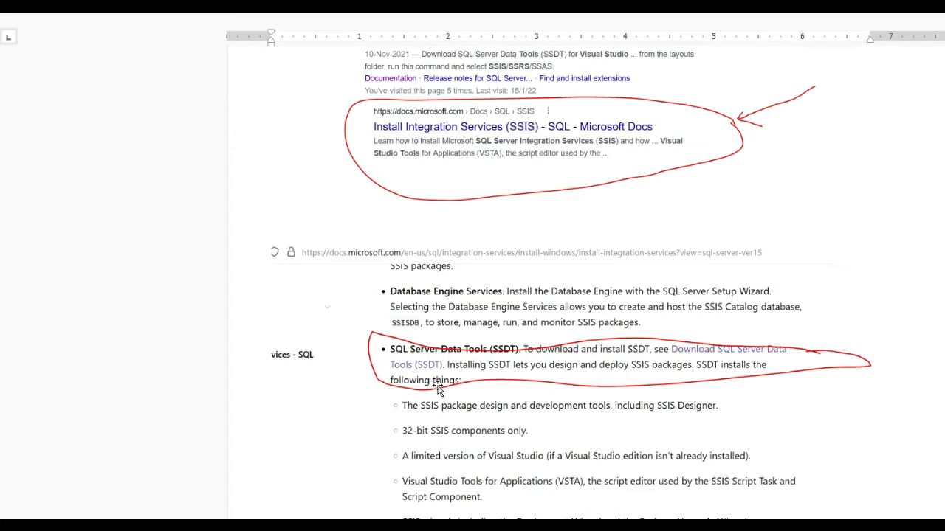
scroll(438, 389, "down", 3)
scroll(438, 389, "down", 15)
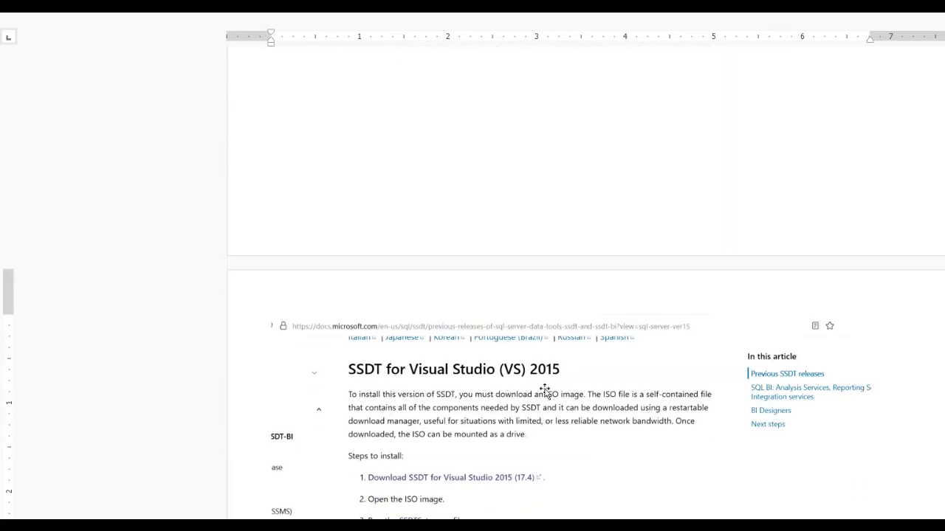
scroll(544, 389, "down", 4)
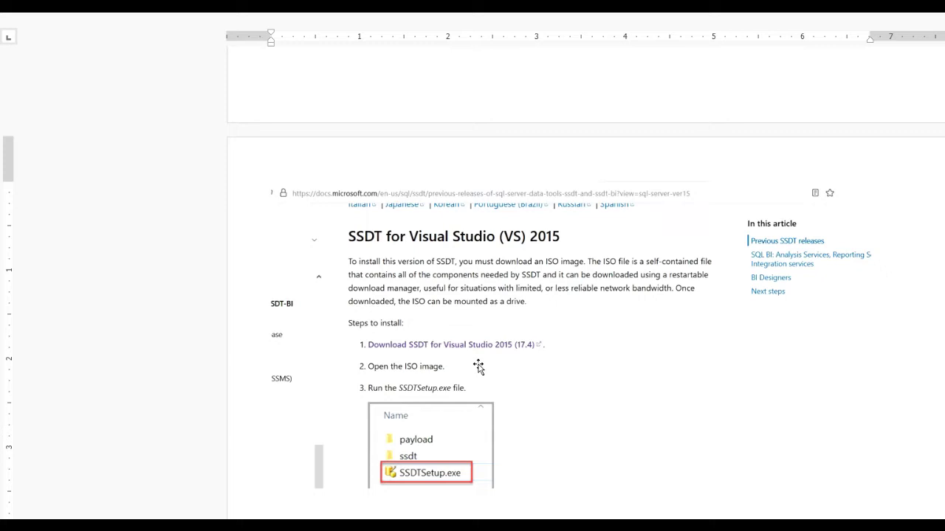
scroll(479, 358, "down", 3)
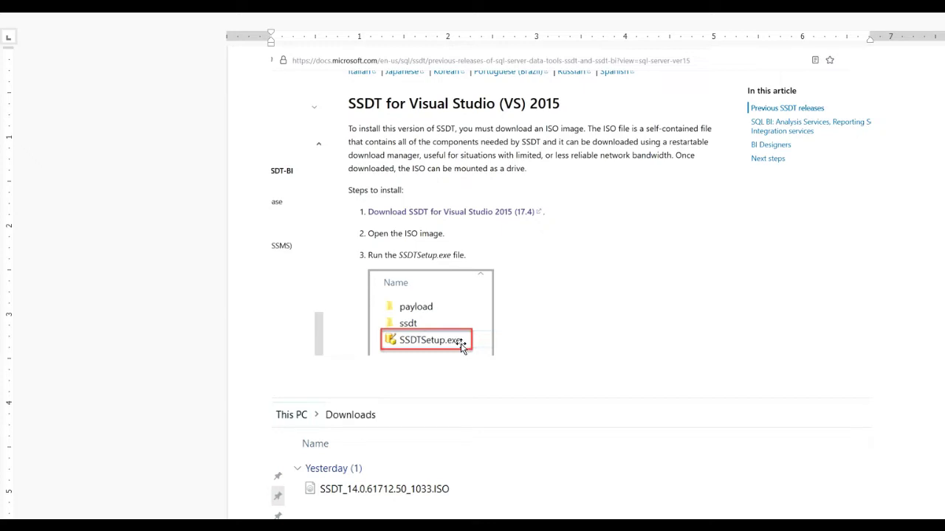
scroll(349, 516, "down", 1)
scroll(347, 502, "down", 1)
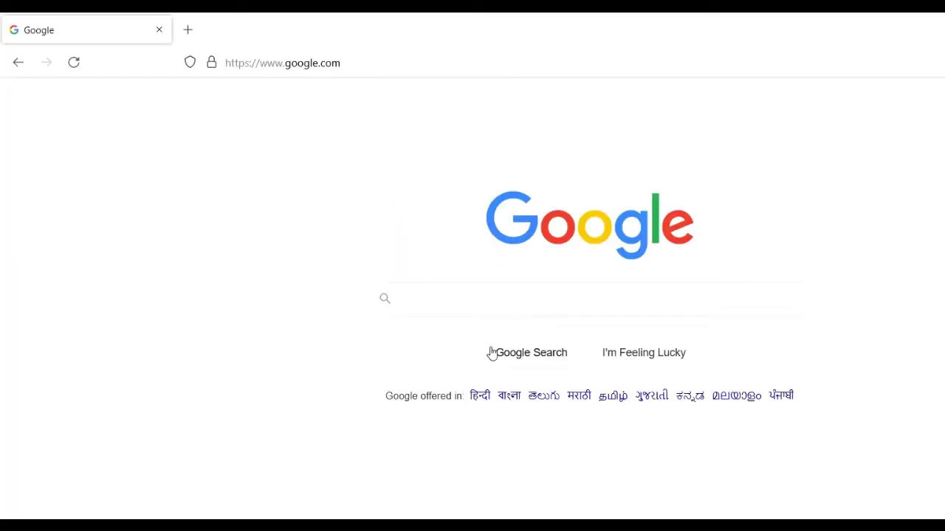
Search Google for 'ssis tool for visual studio 2015' and look over the results.
left_click(483, 300)
left_click(443, 332)
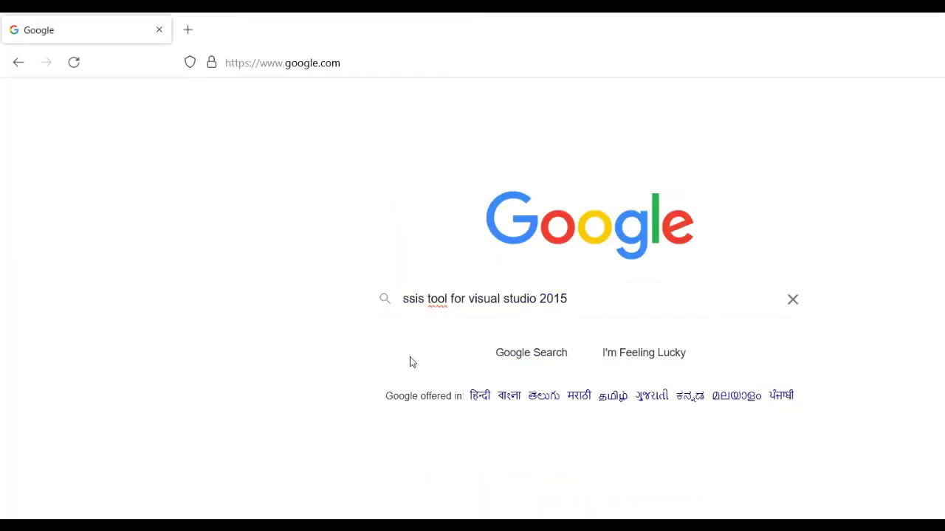
left_click(585, 303)
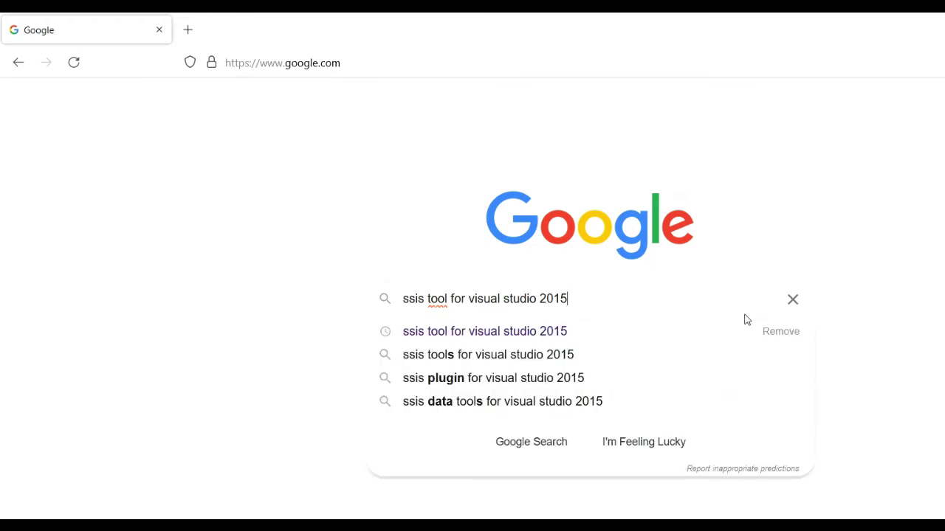
key("Return")
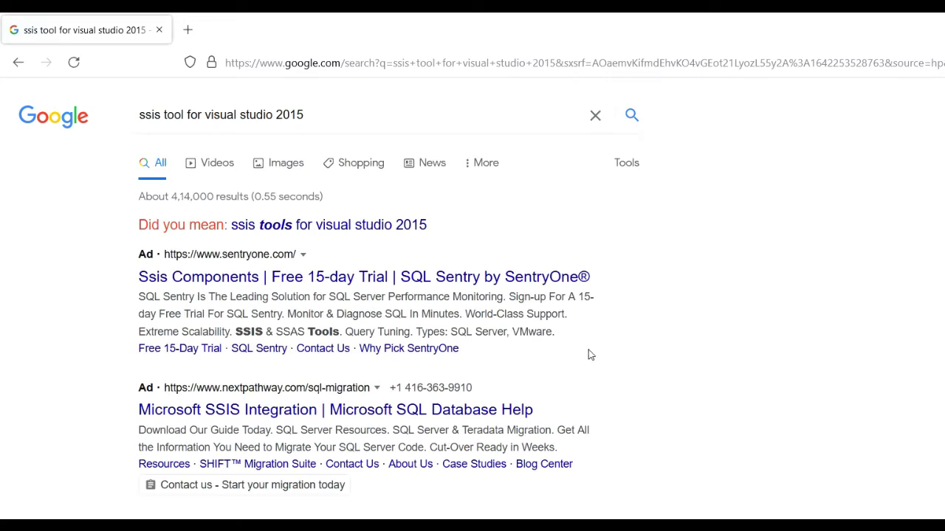
scroll(590, 355, "down", 3)
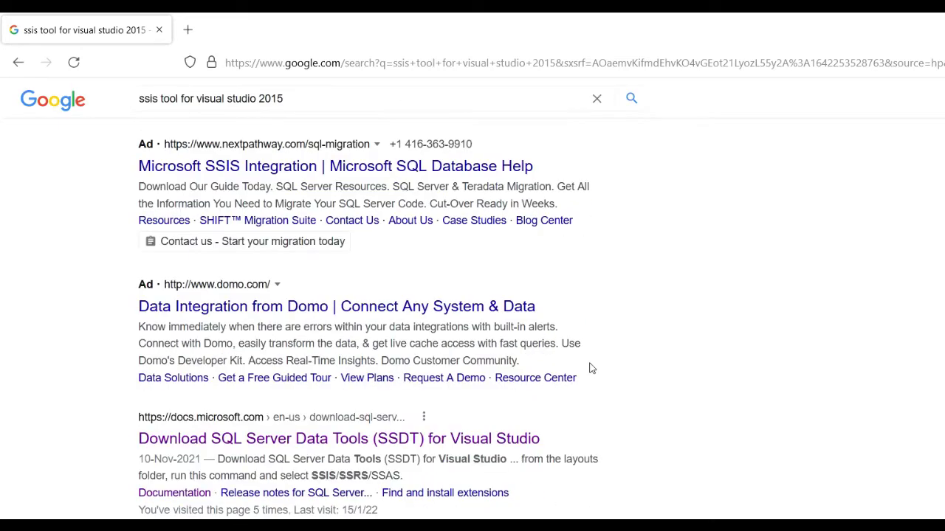
scroll(590, 368, "down", 1)
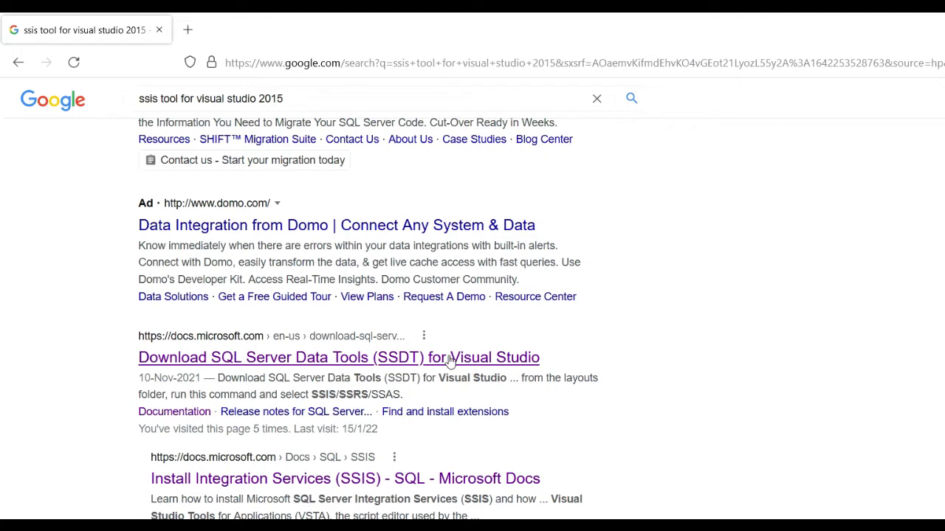
Open the 'Download SQL Server Data Tools (SSDT) for Visual Studio' article and read to the Integration Services tools section.
left_click(402, 359)
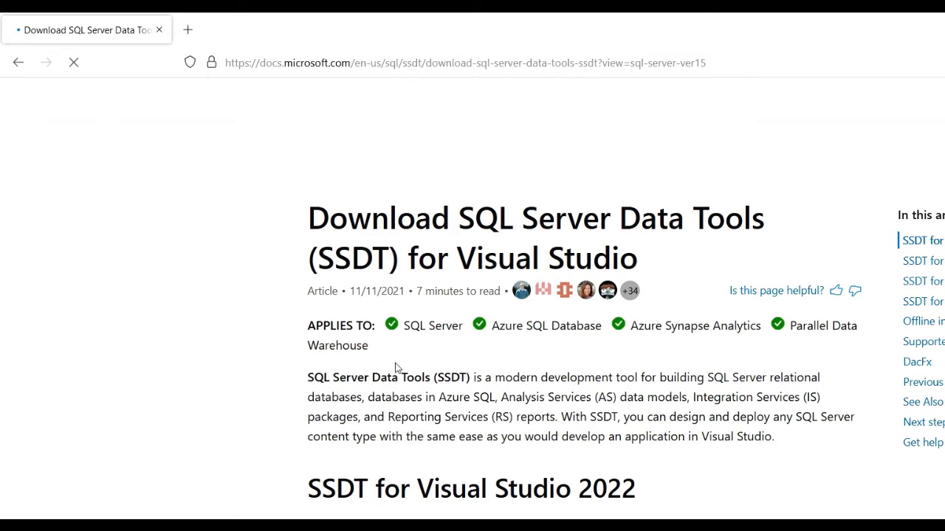
scroll(397, 362, "down", 2)
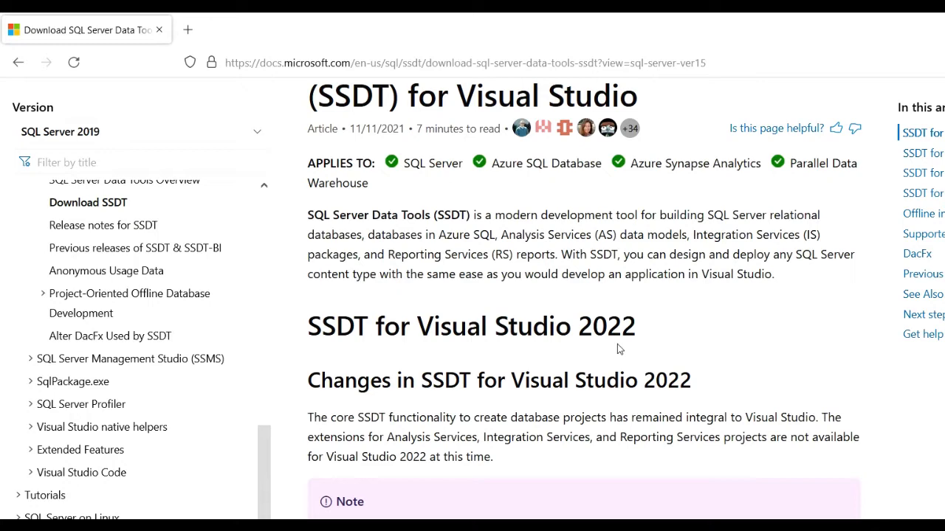
scroll(617, 344, "down", 2)
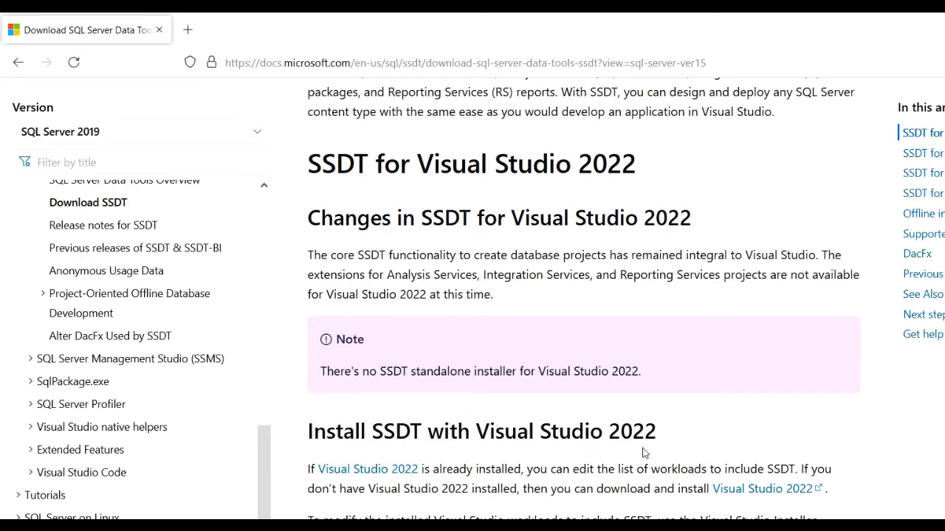
scroll(642, 453, "down", 5)
scroll(643, 459, "down", 8)
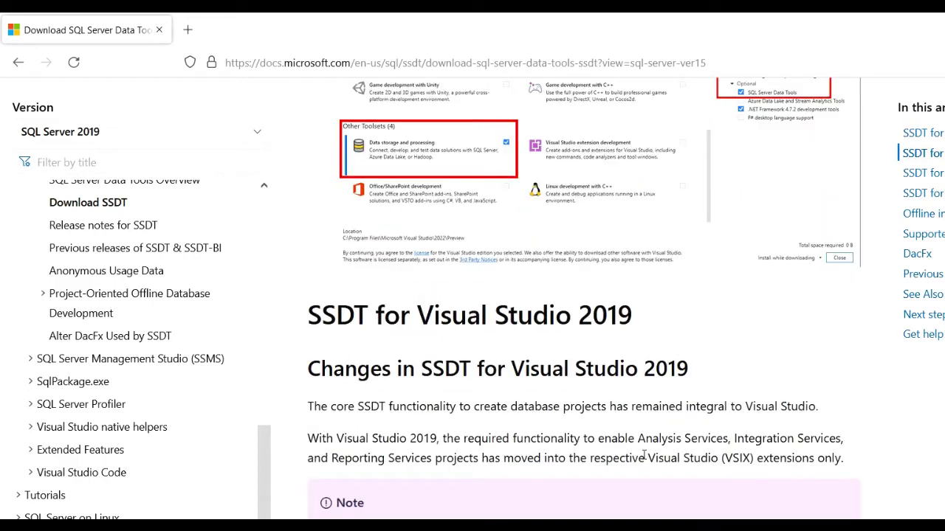
scroll(595, 472, "down", 7)
scroll(595, 476, "down", 5)
scroll(595, 475, "down", 5)
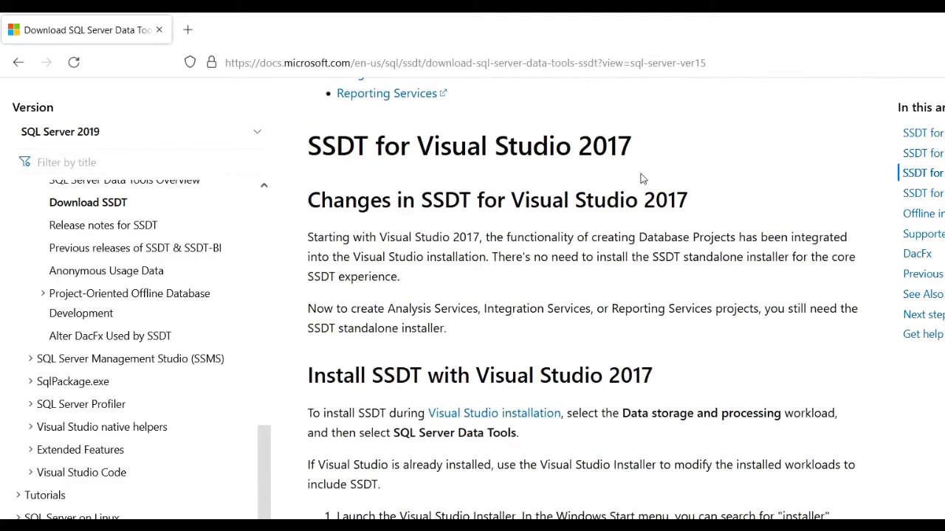
scroll(607, 236, "down", 9)
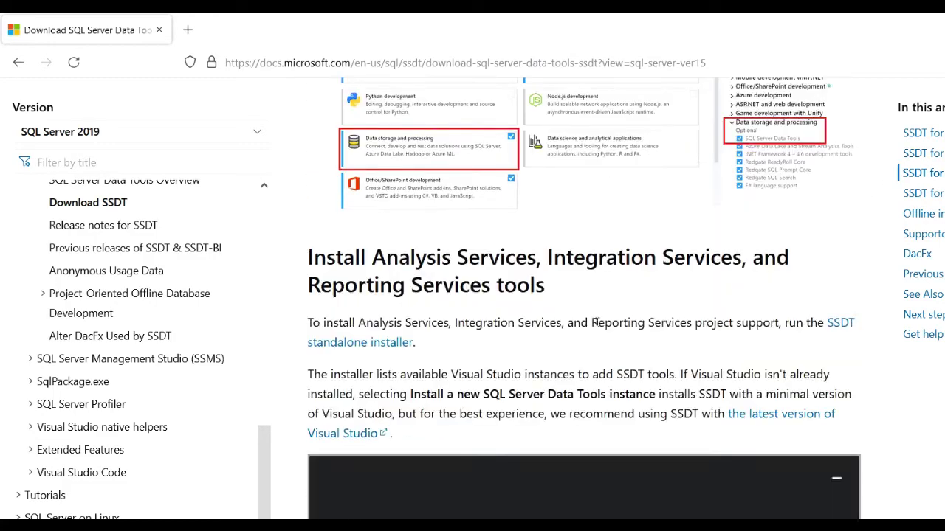
scroll(596, 323, "down", 7)
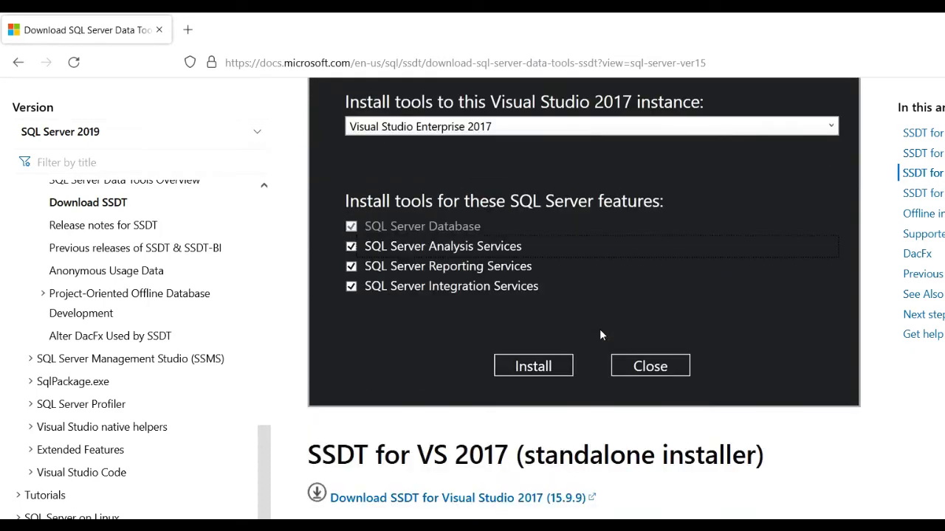
scroll(601, 335, "down", 2)
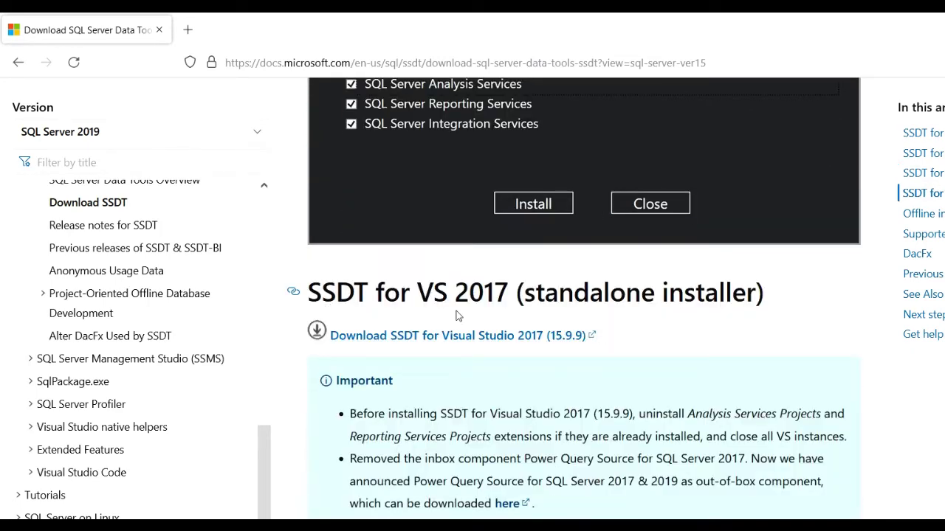
scroll(518, 321, "down", 4)
scroll(518, 320, "down", 4)
scroll(518, 316, "down", 1)
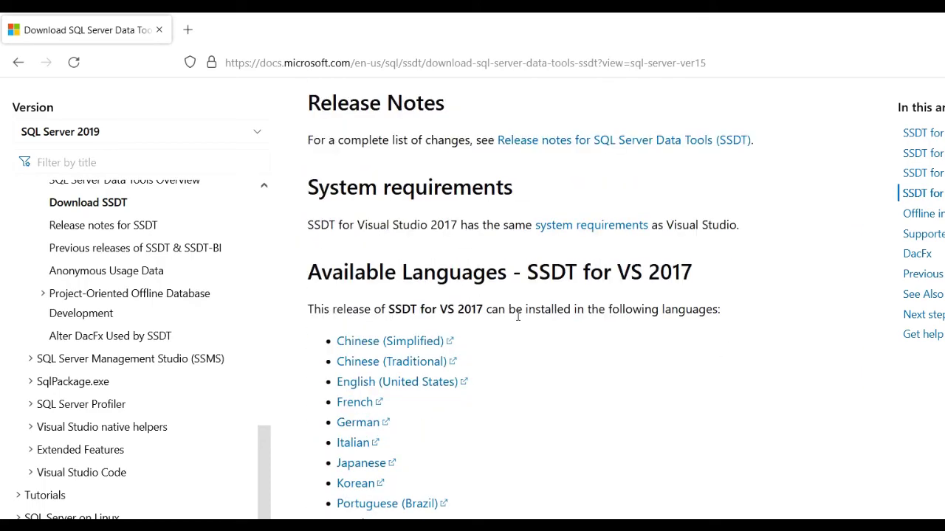
scroll(517, 315, "down", 7)
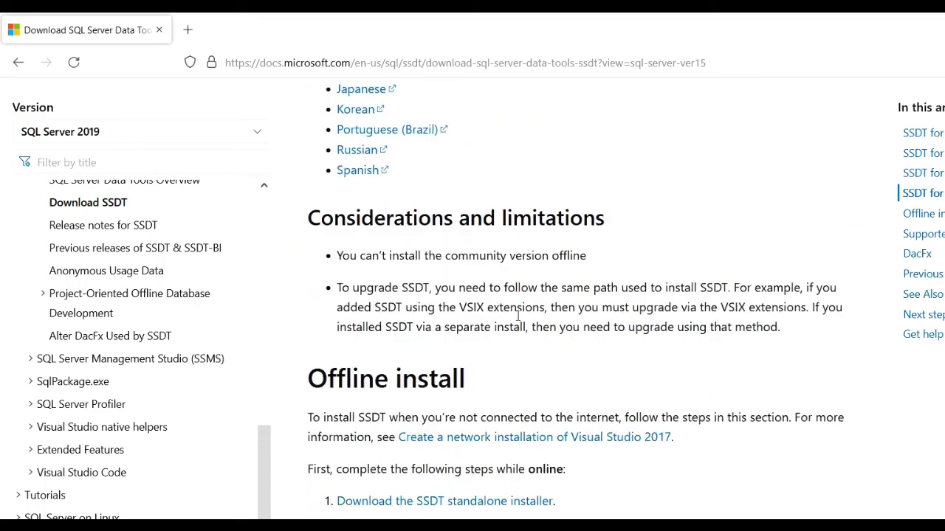
scroll(518, 319, "down", 15)
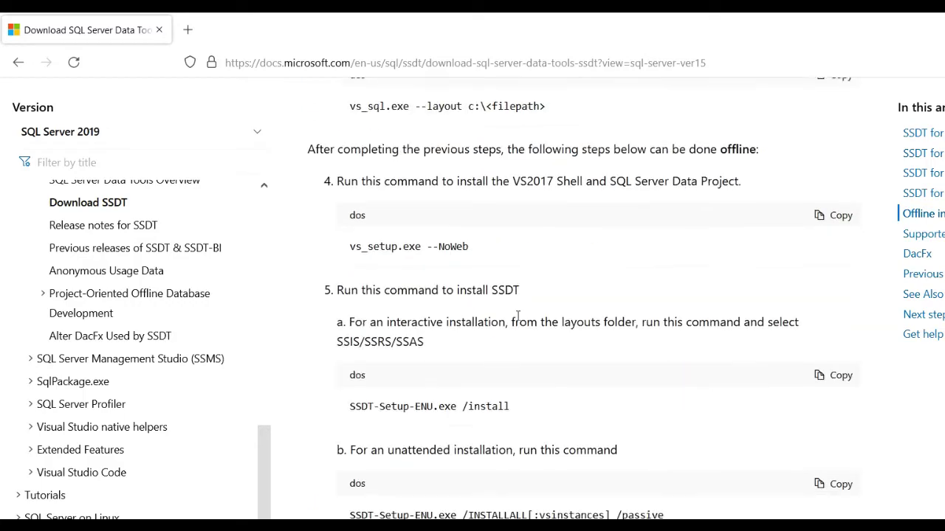
scroll(518, 320, "down", 7)
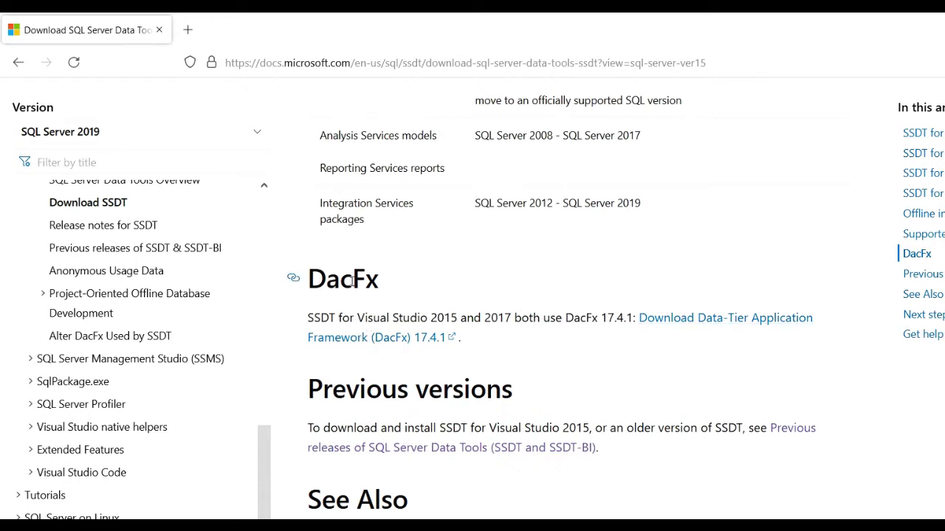
scroll(366, 309, "down", 2)
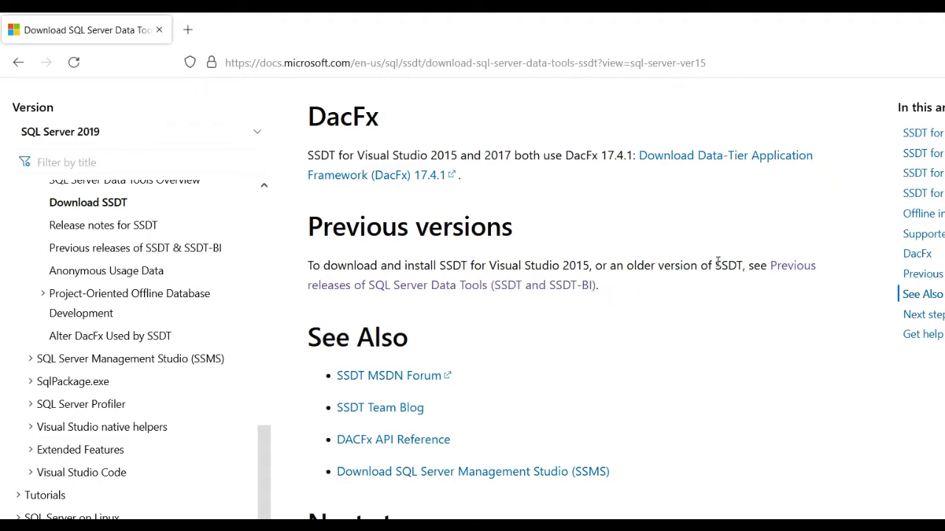
Open Previous releases of SSDT and locate the SSDT for Visual Studio 2015 (17.4) install steps.
left_click(453, 293)
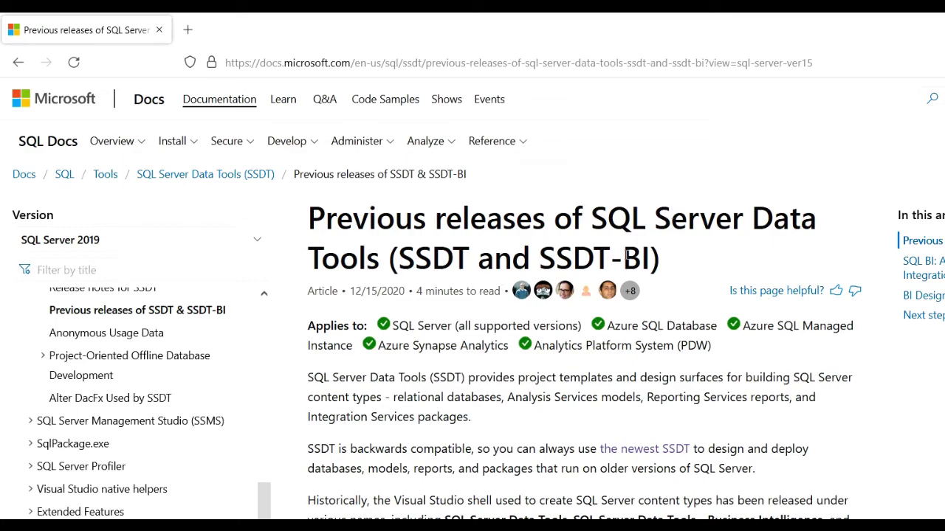
scroll(628, 255, "down", 5)
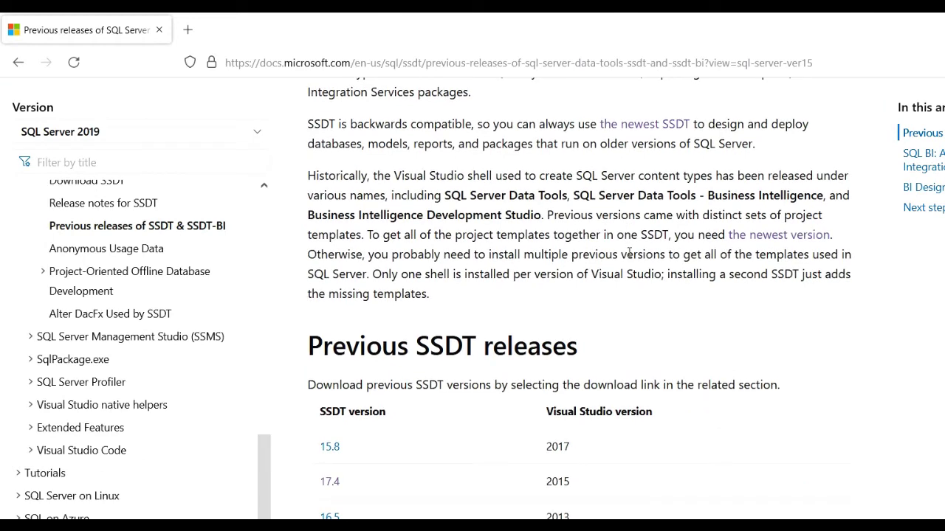
scroll(627, 255, "down", 1)
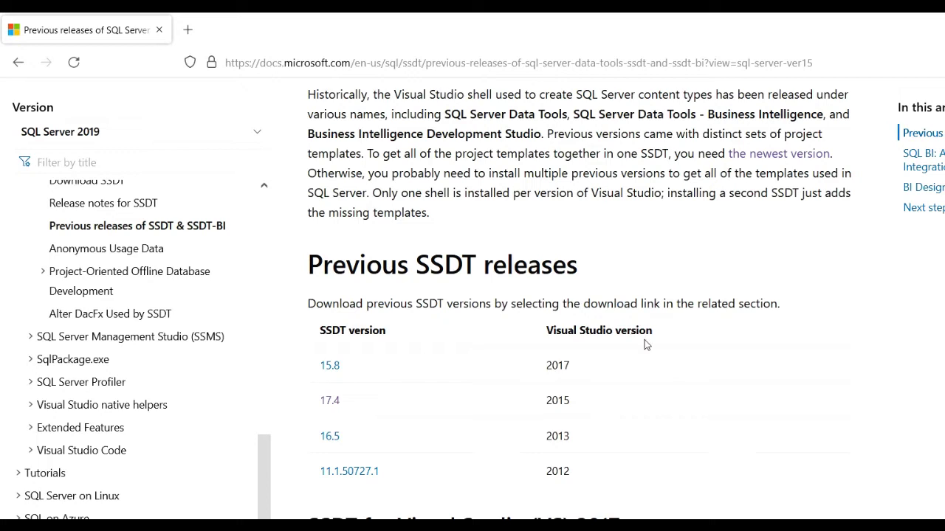
scroll(643, 346, "down", 1)
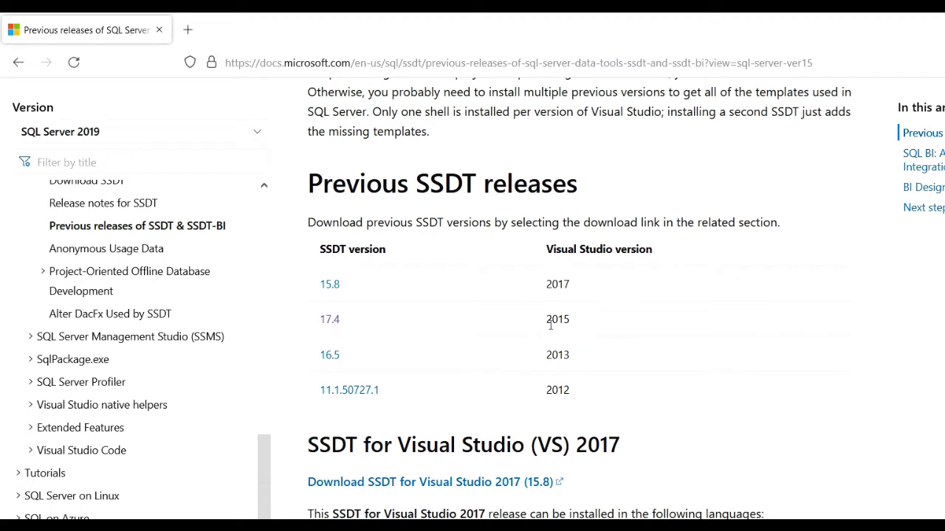
left_click_drag(547, 320, 583, 323)
scroll(596, 328, "down", 3)
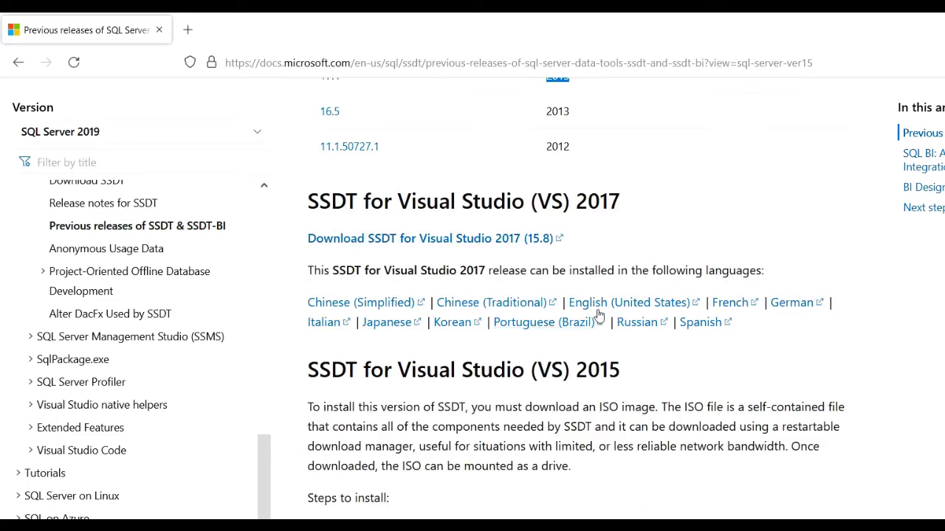
scroll(599, 329, "down", 1)
scroll(602, 292, "down", 1)
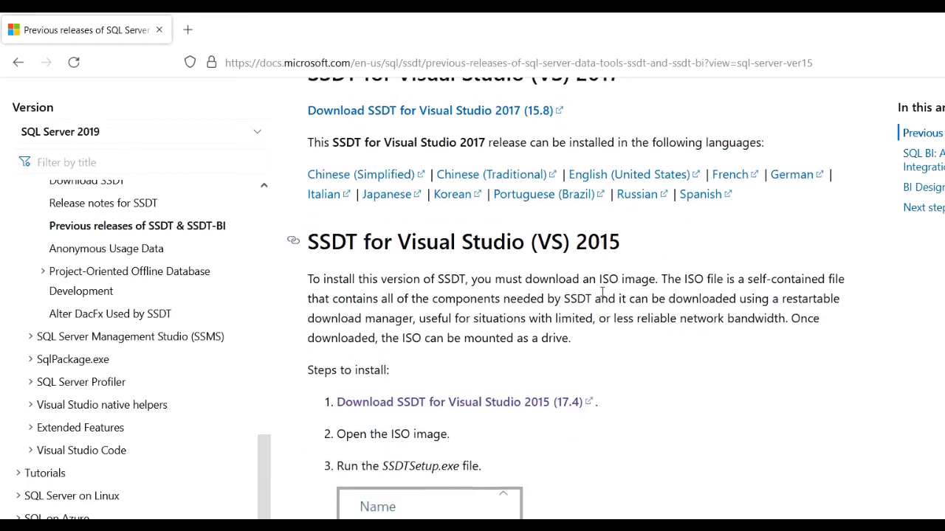
left_click_drag(303, 213, 636, 221)
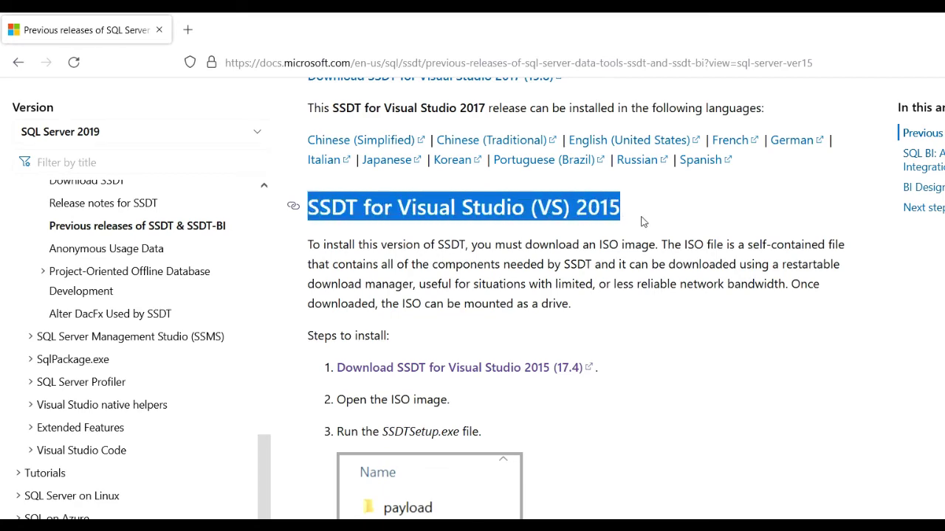
scroll(642, 221, "down", 2)
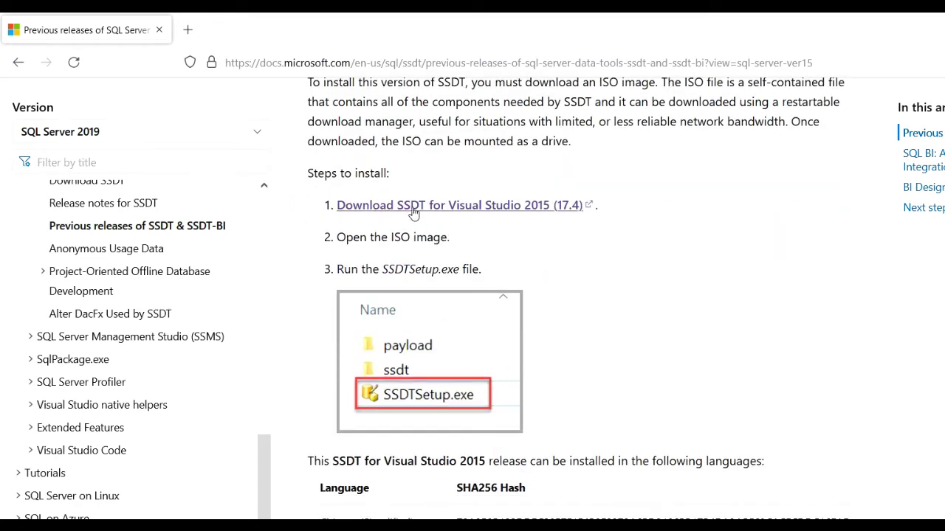
Download SSDT for Visual Studio 2015 (17.4), saving SSDT_14.0.61712.50_1033.ISO to Downloads.
left_click(537, 212)
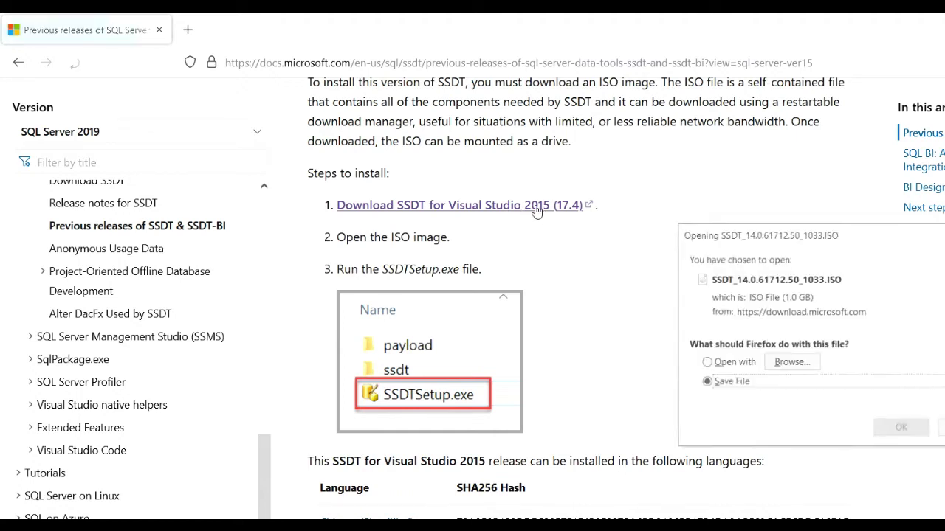
left_click_drag(742, 242, 452, 218)
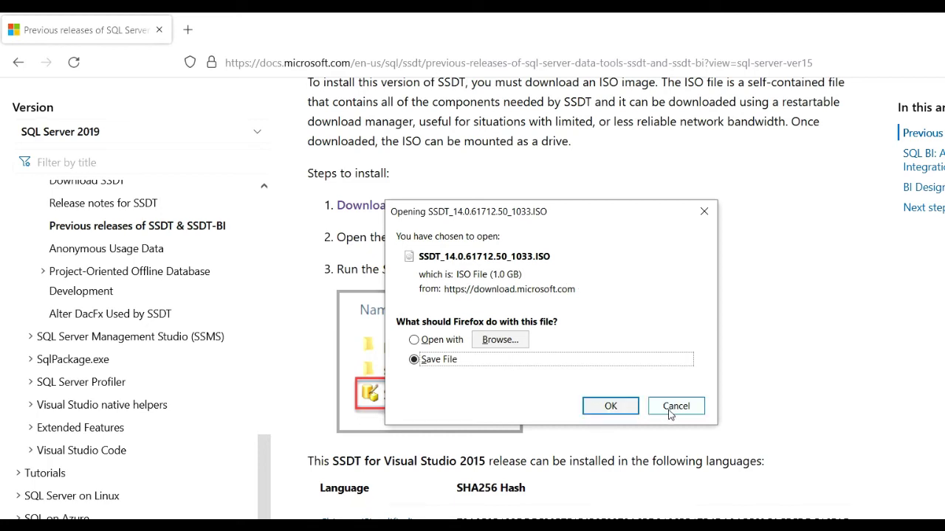
left_click(611, 407)
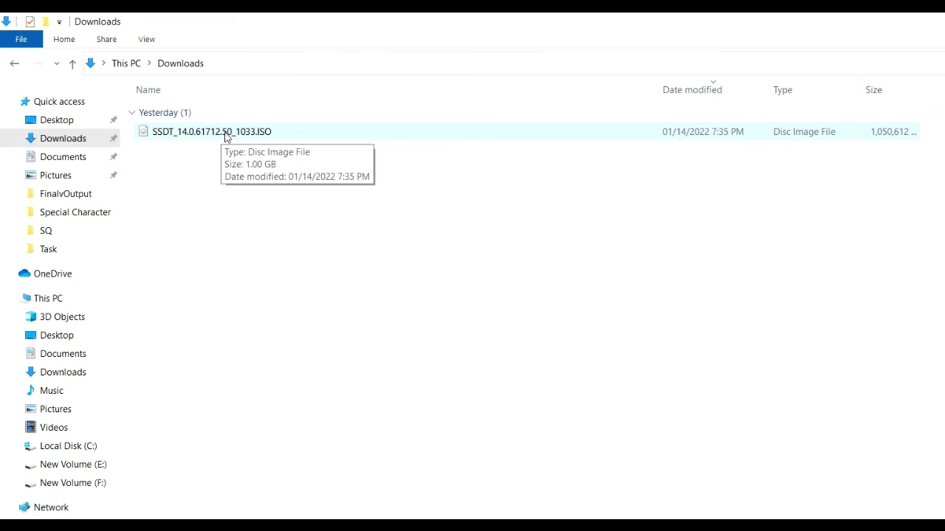
Mount the downloaded SSDT ISO as a DVD drive.
left_click(225, 135)
right_click(225, 134)
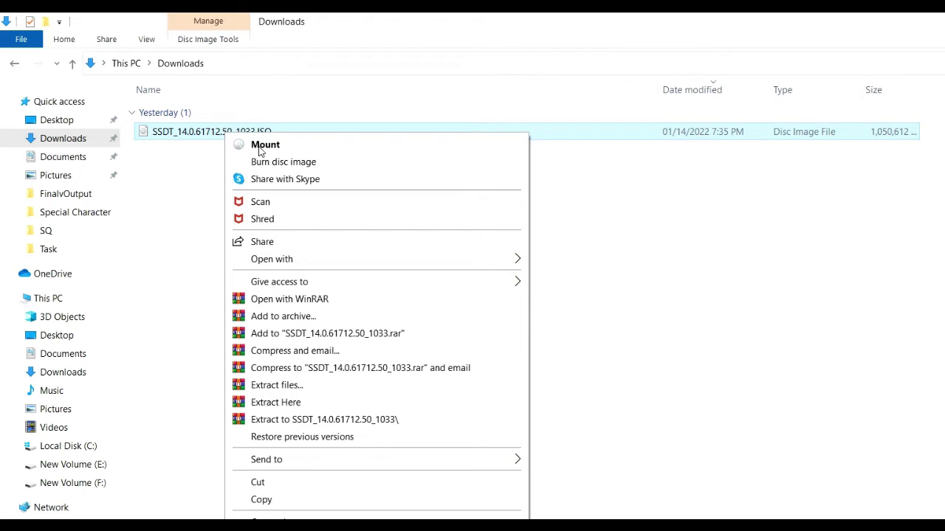
left_click(259, 148)
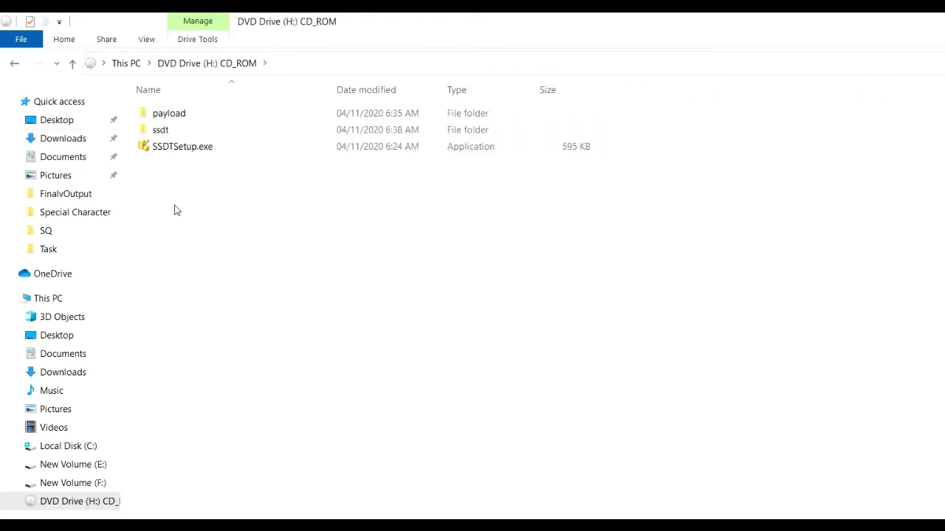
Run SSDTSetup.exe from the mounted drive as administrator.
double_click(188, 147)
right_click(188, 147)
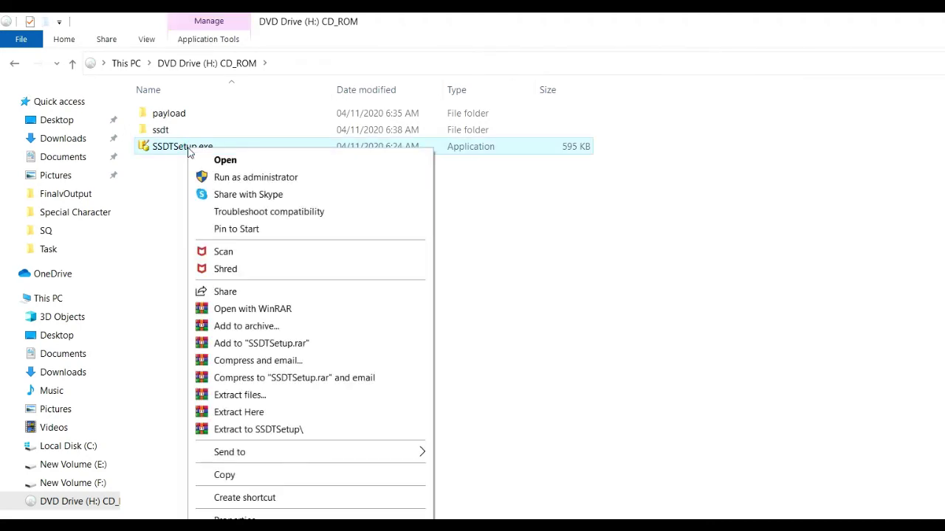
left_click(236, 181)
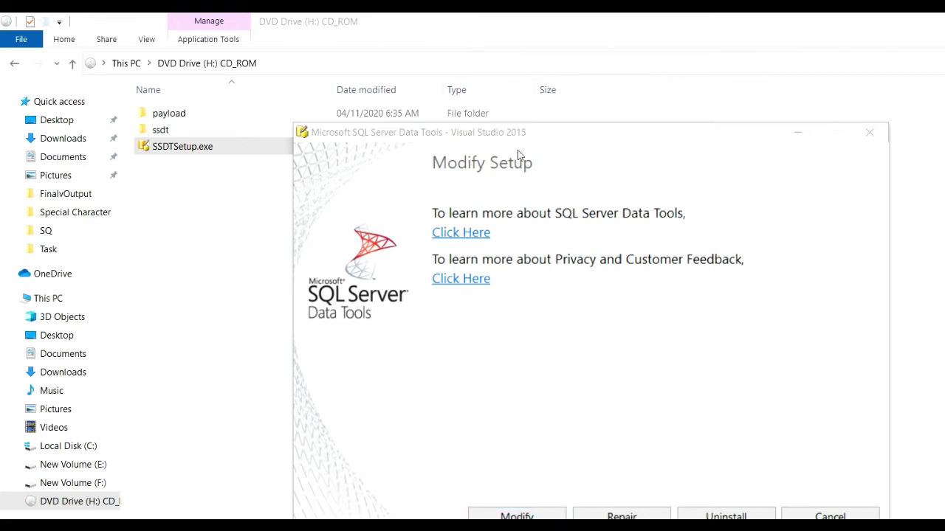
Modify the SSDT installation with SQL Server Integration Services selected and let it install.
left_click_drag(459, 132, 438, 125)
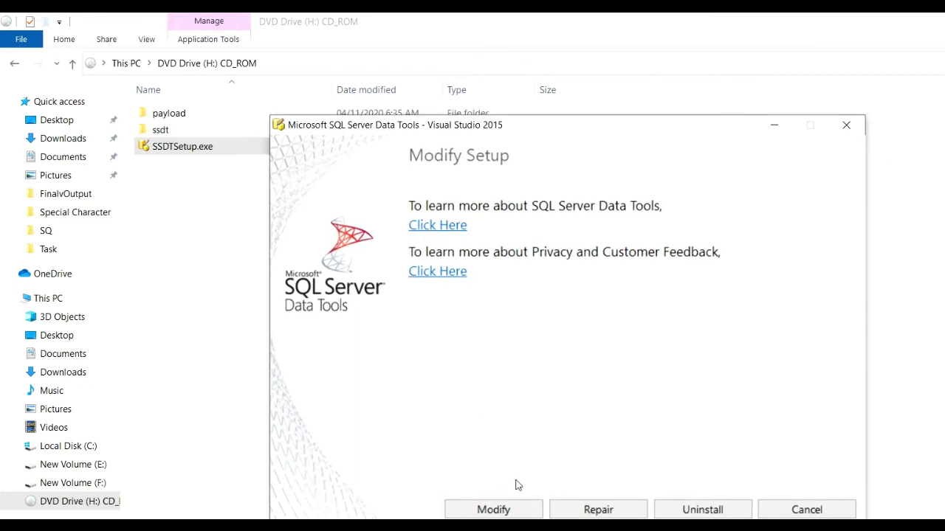
left_click(503, 511)
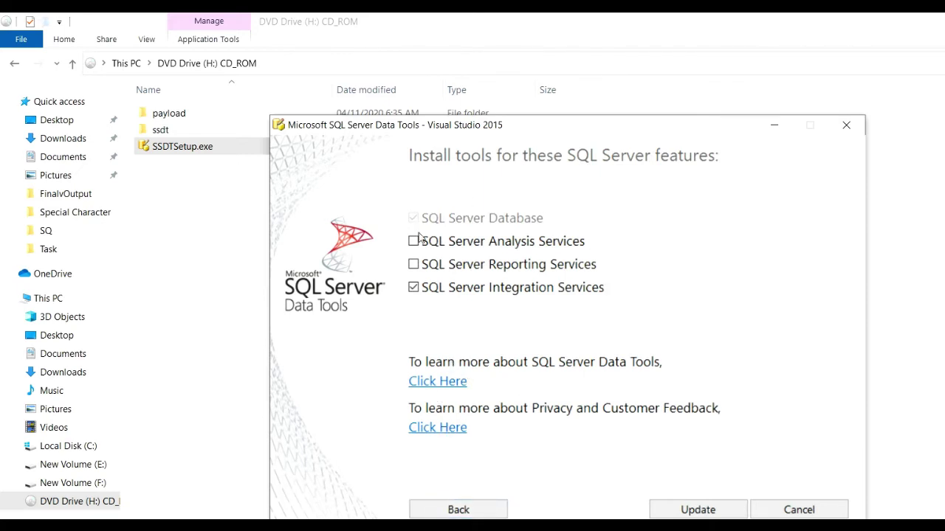
left_click_drag(477, 131, 384, 110)
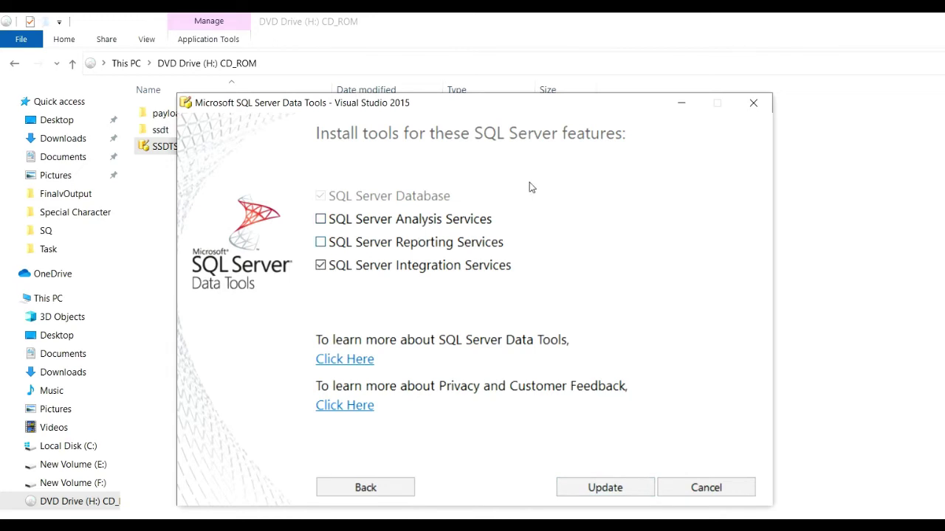
left_click(757, 106)
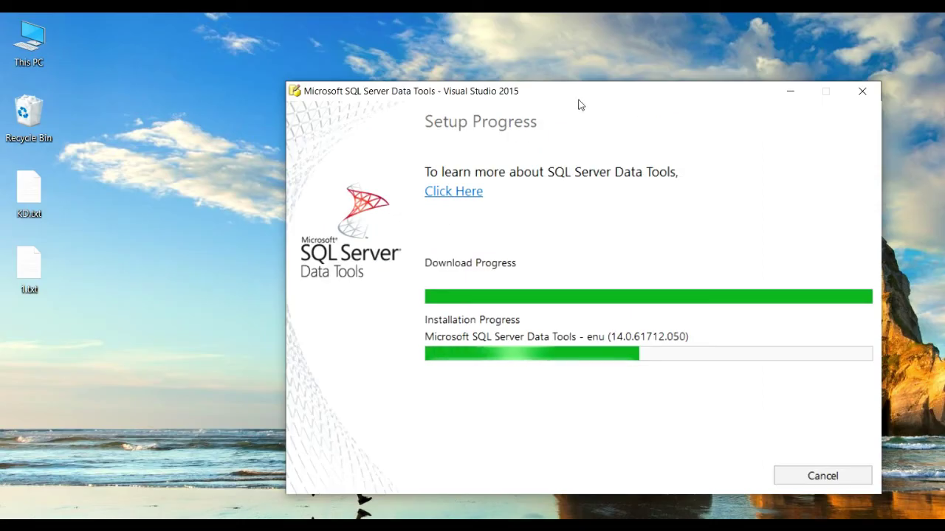
left_click_drag(580, 105, 518, 77)
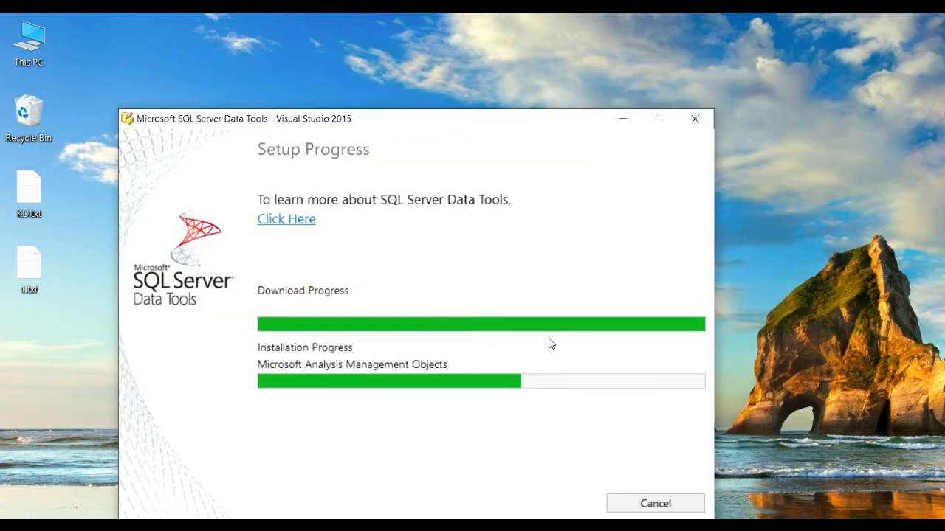
Wait for SSDT setup to report success, then close the setup window.
left_click_drag(390, 126, 366, 74)
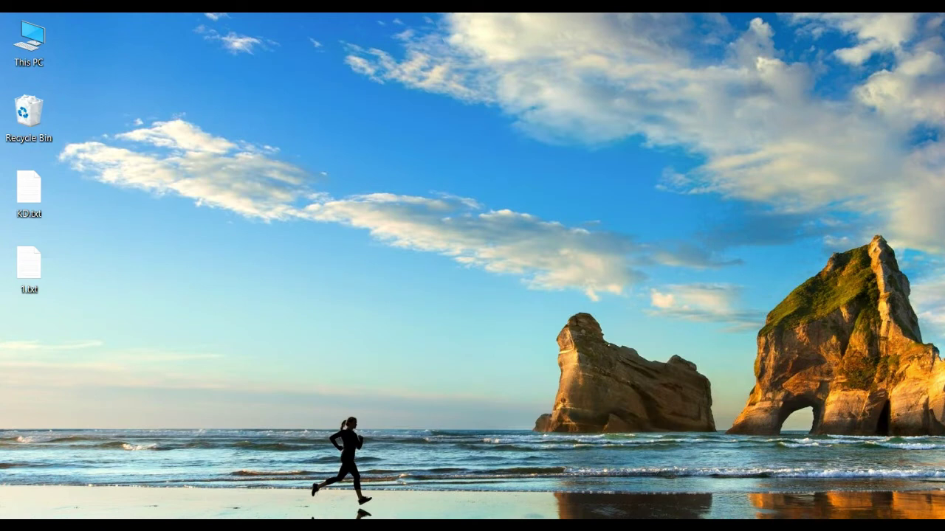
Launch SQL Server Data Tools 2015 from the Start menu and begin a new project.
key("super")
scroll(369, 332, "down", 3)
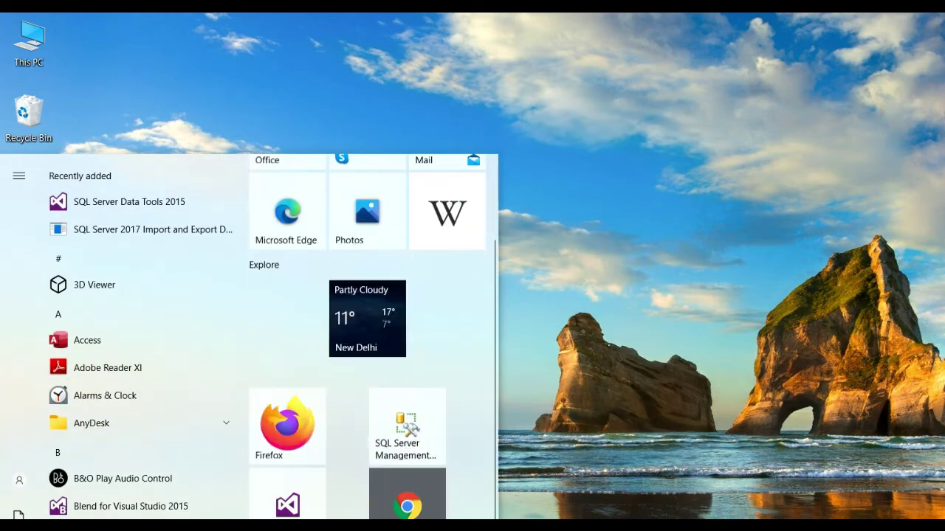
scroll(369, 332, "up", 1)
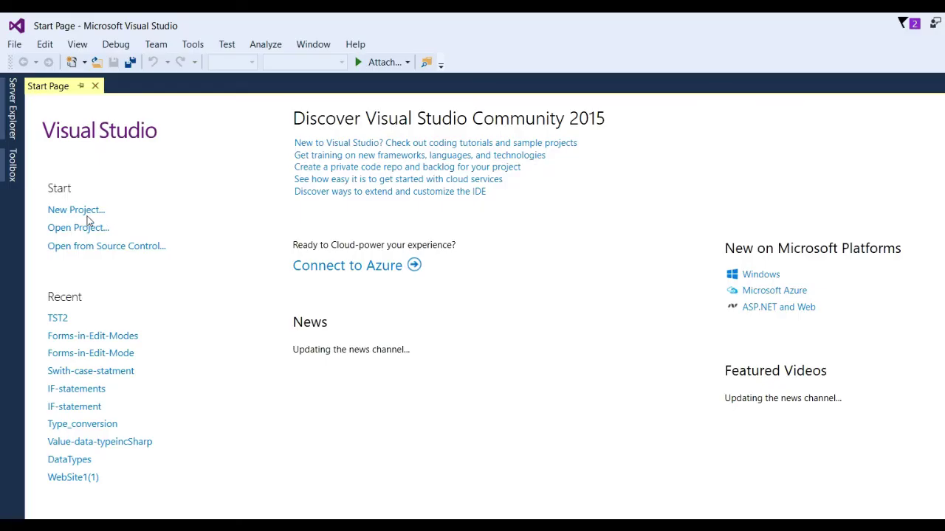
left_click(81, 211)
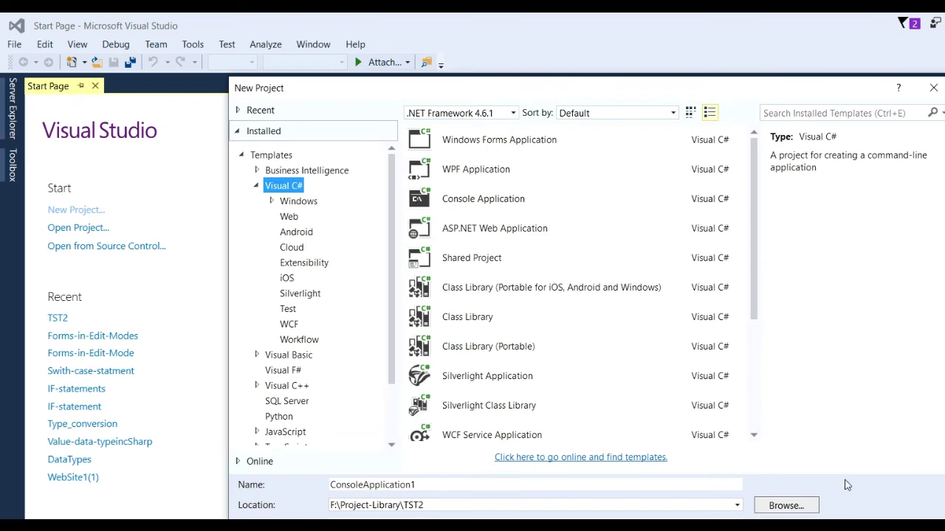
Select the Business Intelligence > Integration Services > Integration Services Project template.
left_click(258, 171)
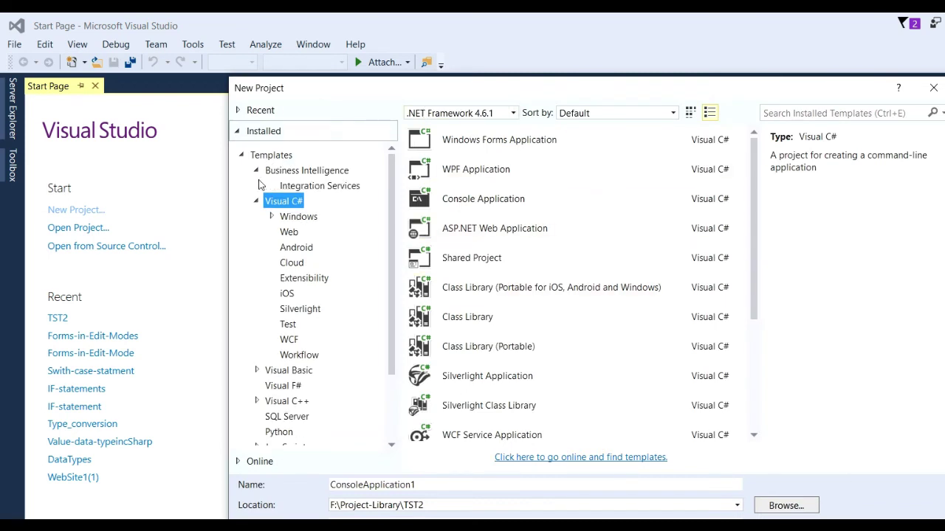
left_click(289, 189)
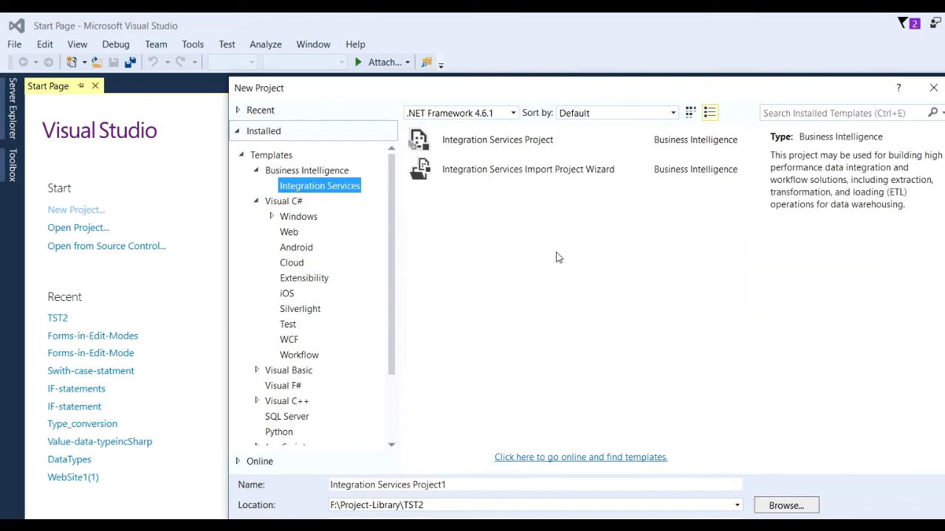
left_click(530, 171)
left_click(518, 141)
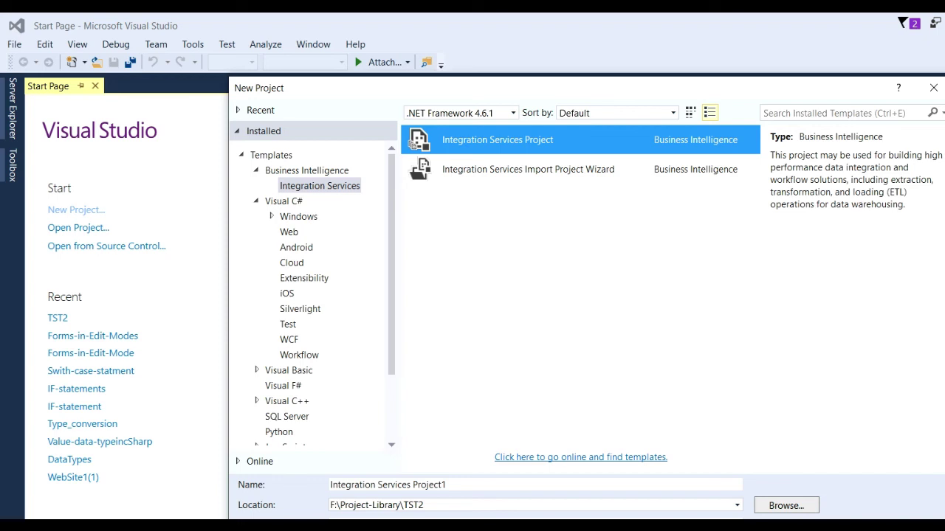
Name the project TS3 and set its location to F:\Project-Library\TS3.
left_click(464, 485)
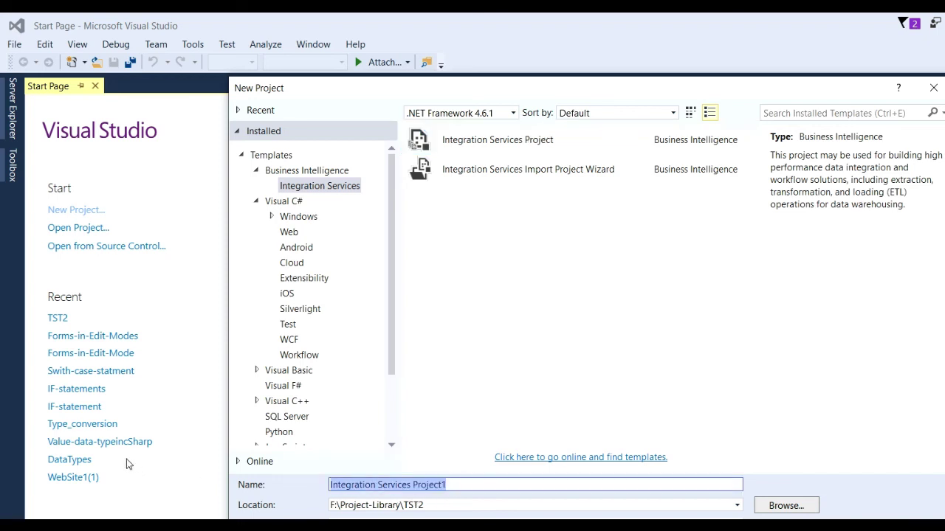
type("TS3")
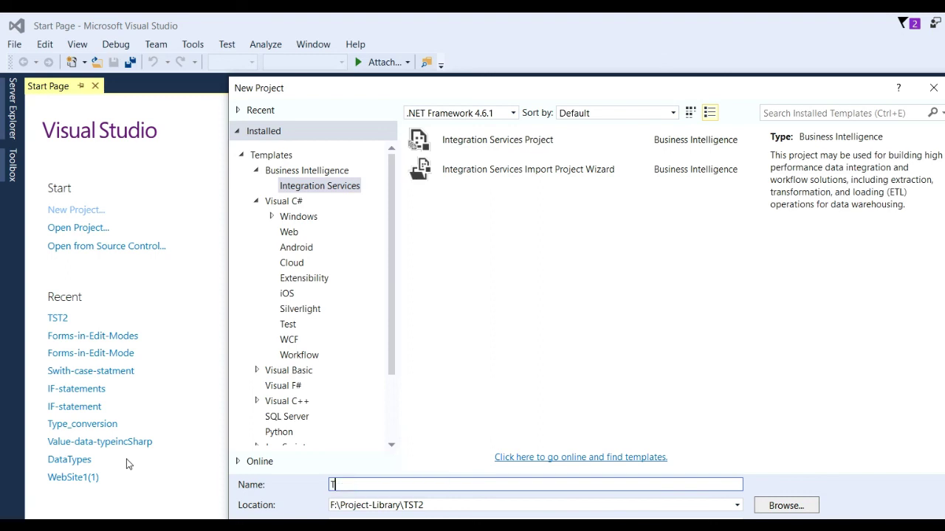
left_click(435, 505)
left_click(445, 505)
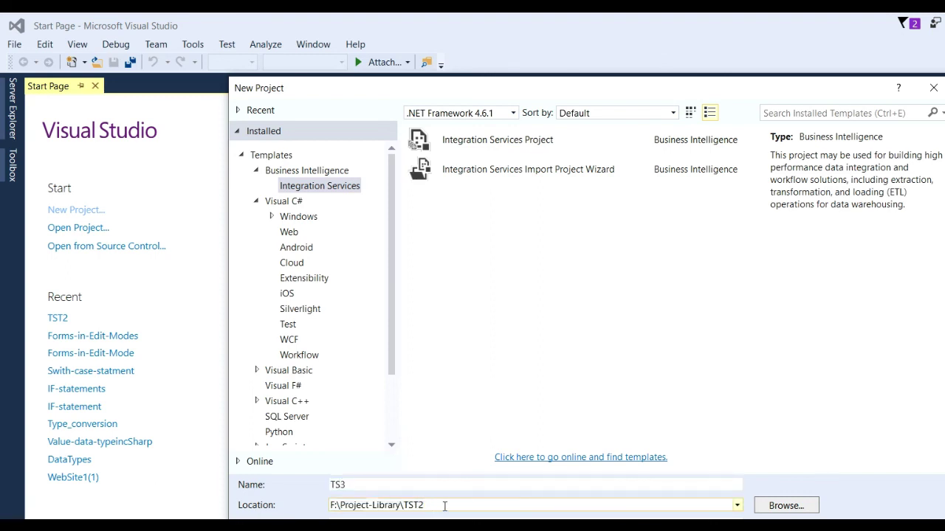
key("BackSpace")
key("BackSpace")
Finish naming the Integration Services project TS3 and confirm the New Project dialog to create it.
type("3")
key("Return")
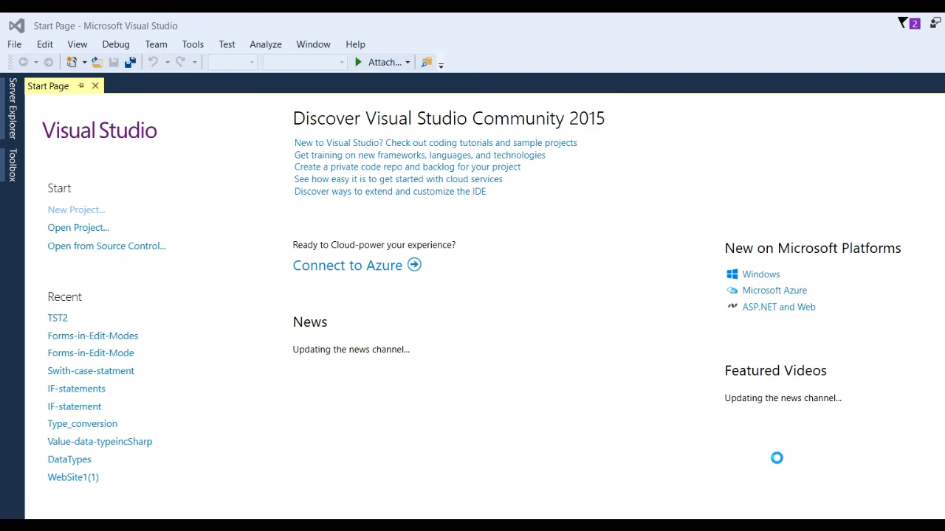